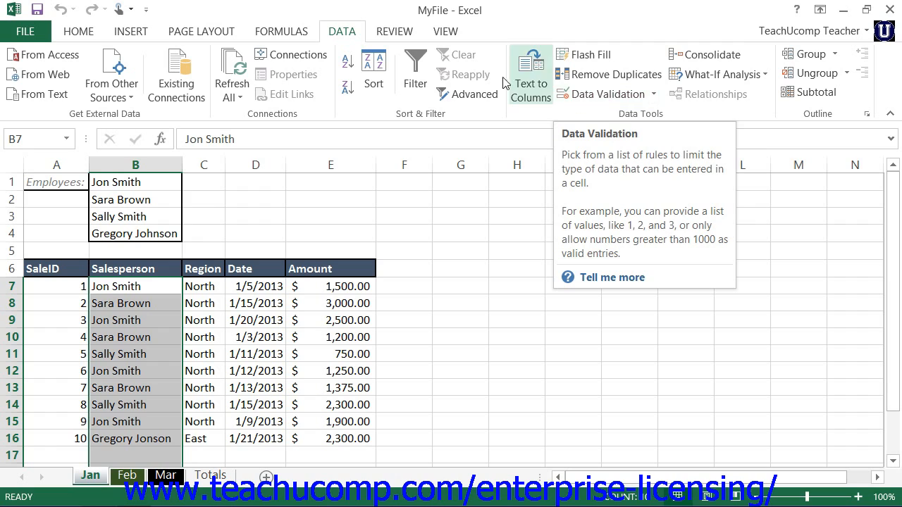
Open data validation for the selected Salesperson cells and examine the comparison options available for whole numbers.
click(605, 97)
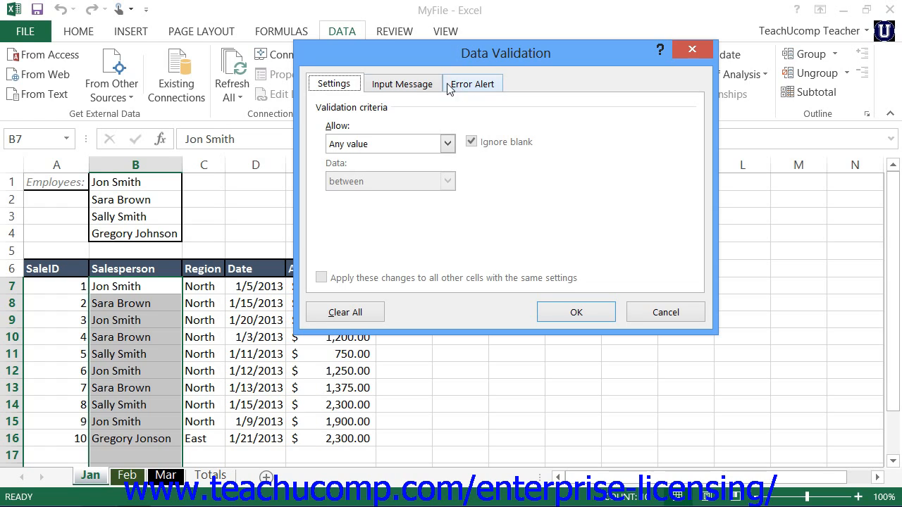
click(351, 86)
click(448, 143)
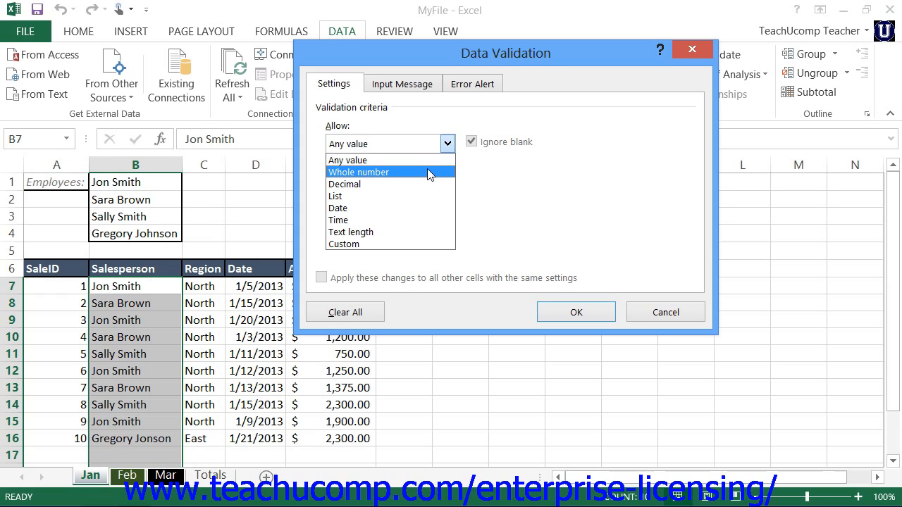
click(427, 172)
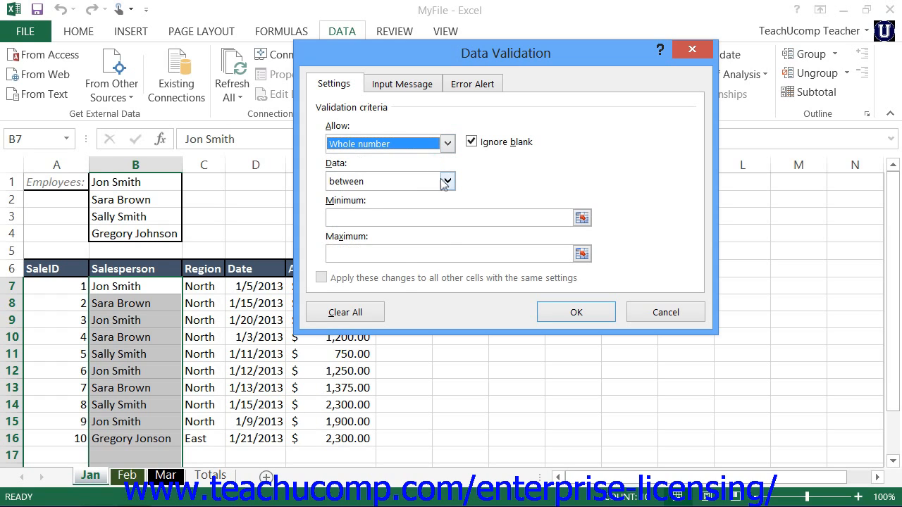
click(448, 181)
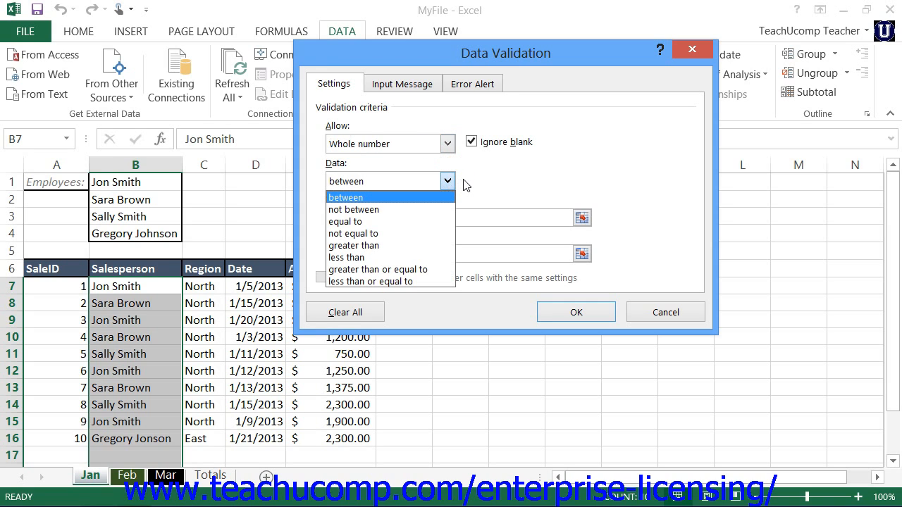
click(460, 182)
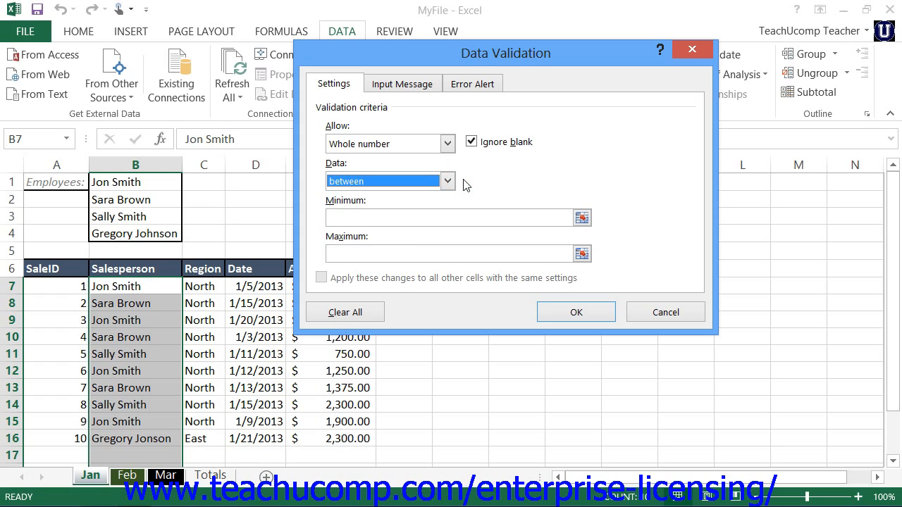
Restrict the Salesperson entries to a list sourced from the employee names in cells B1:B4.
click(447, 145)
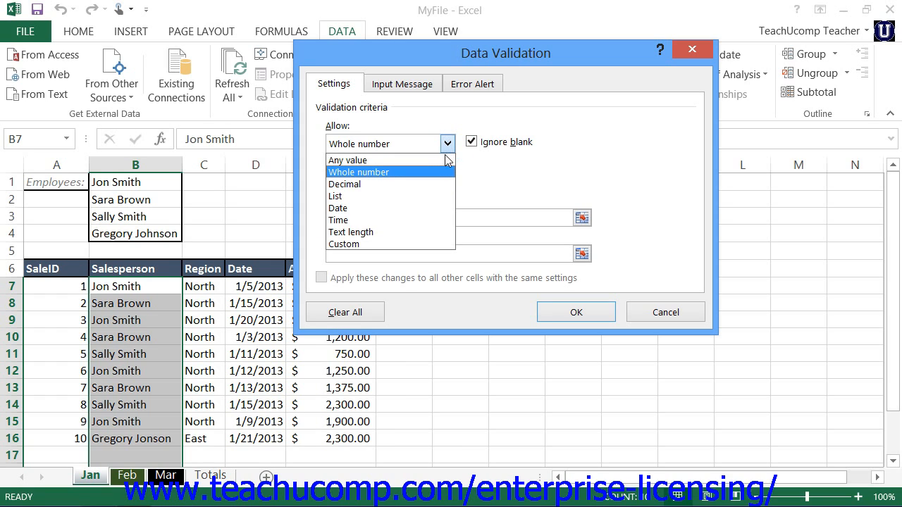
click(425, 197)
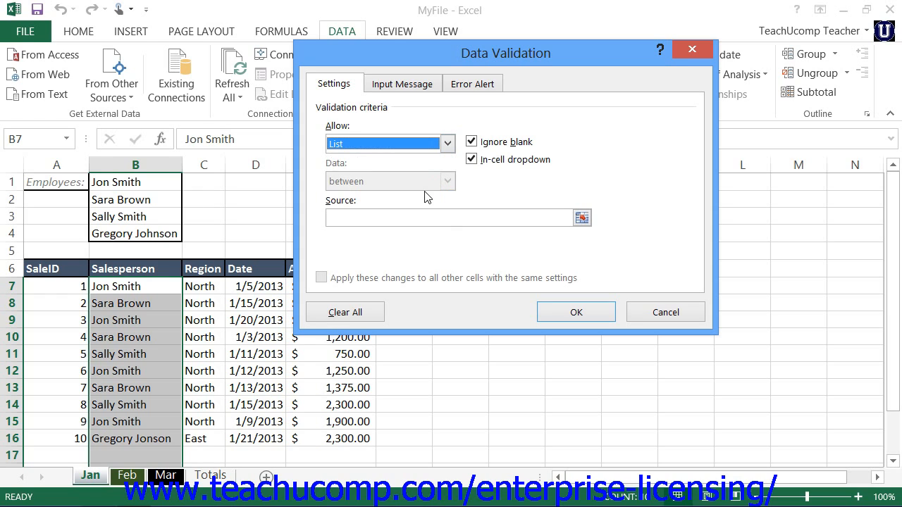
click(583, 219)
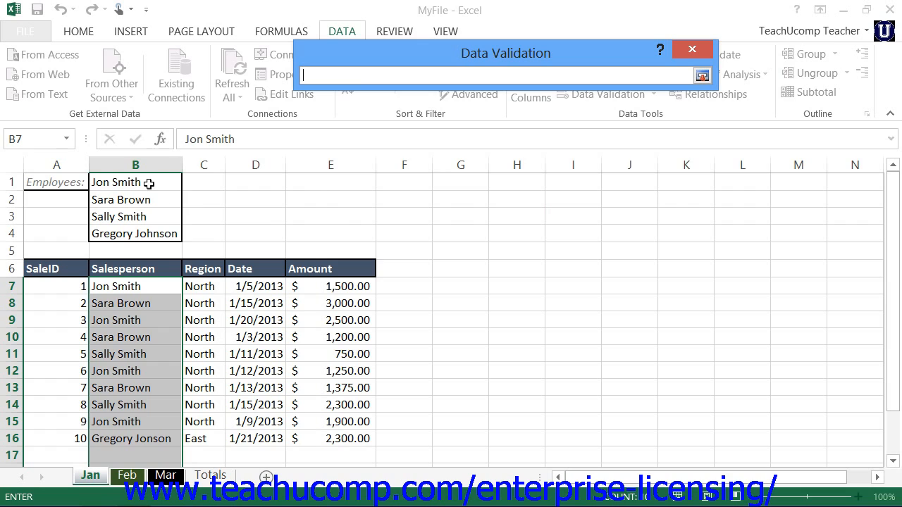
drag(147, 183, 152, 240)
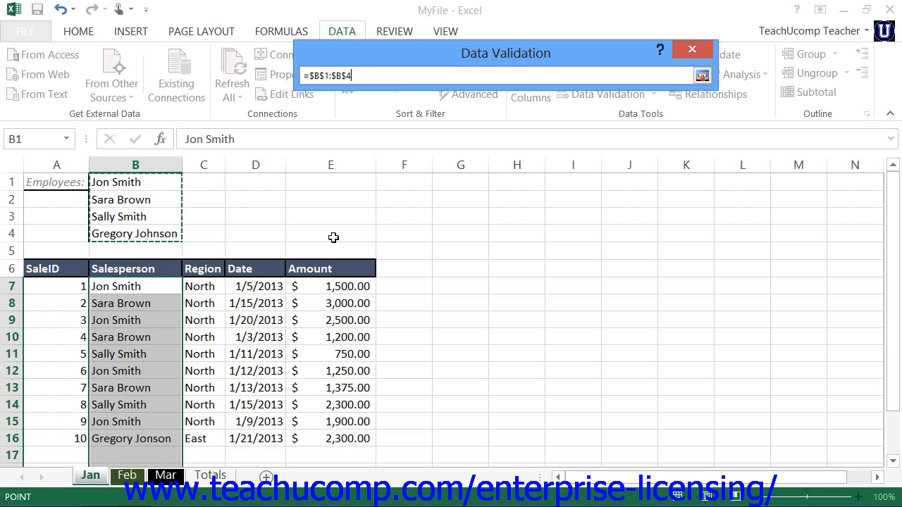
click(702, 76)
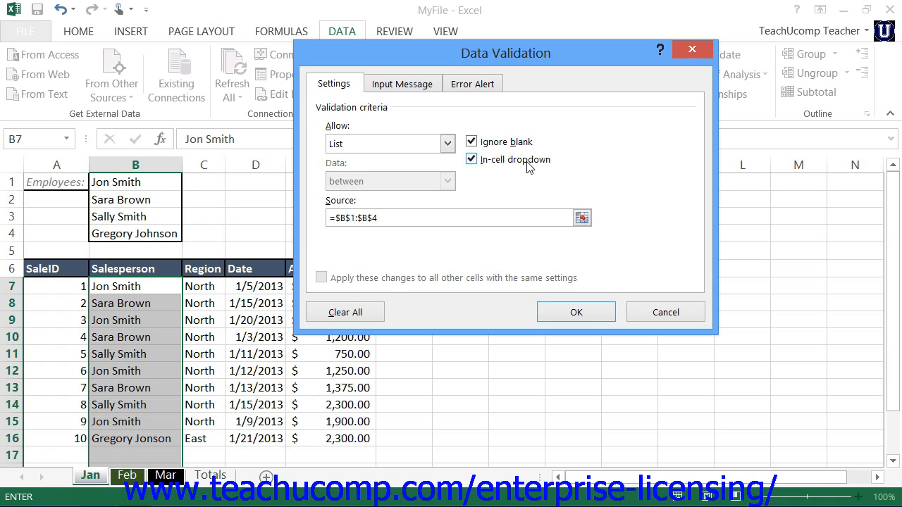
Preview the Date, Text length and Custom validation criteria and restore the List criterion.
click(446, 144)
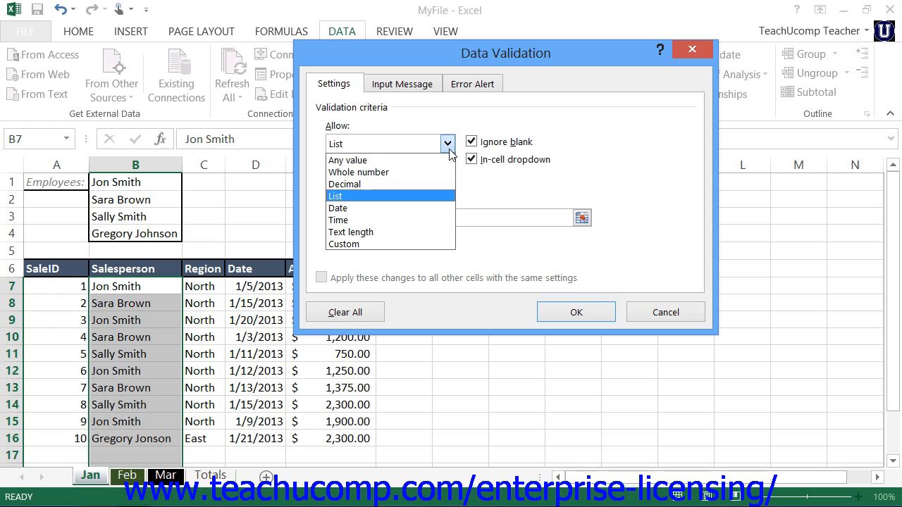
click(404, 205)
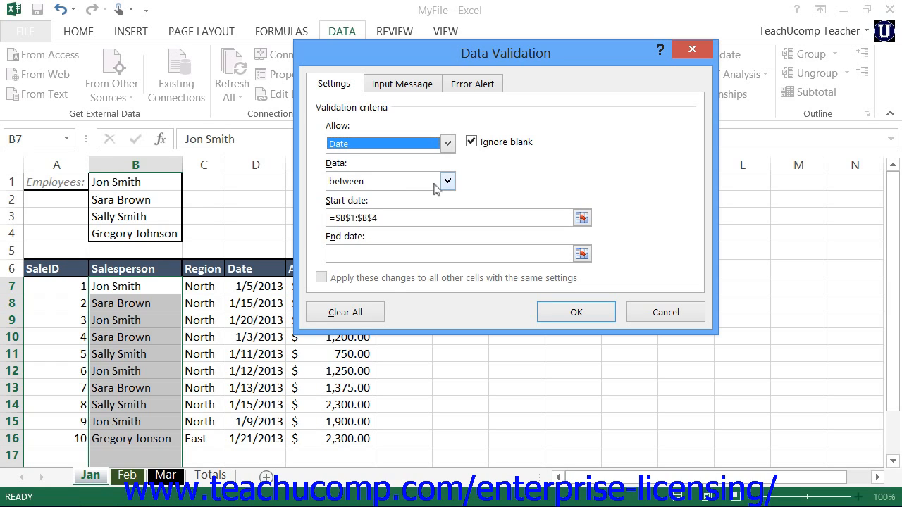
click(446, 181)
click(445, 181)
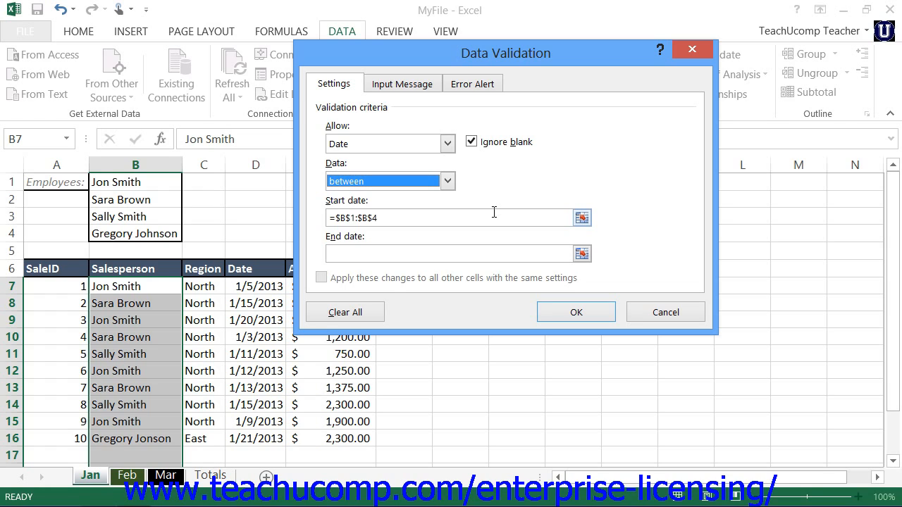
click(447, 143)
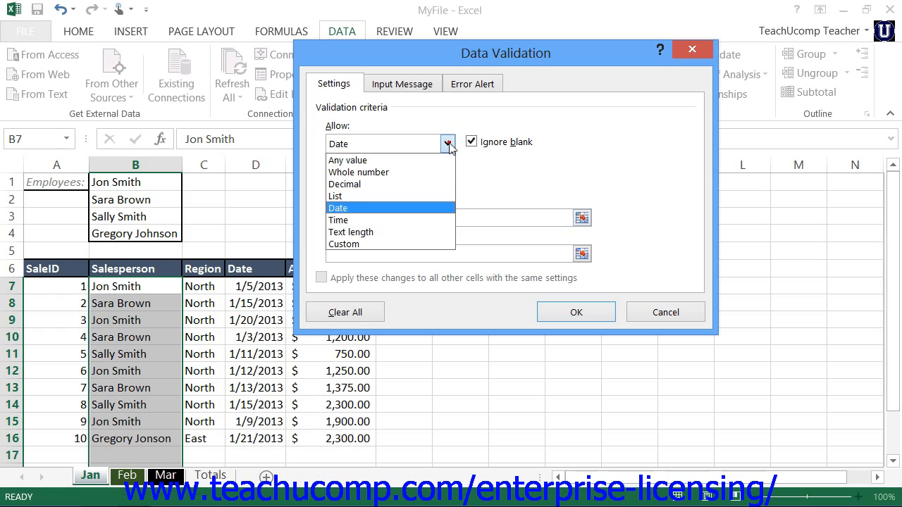
click(416, 232)
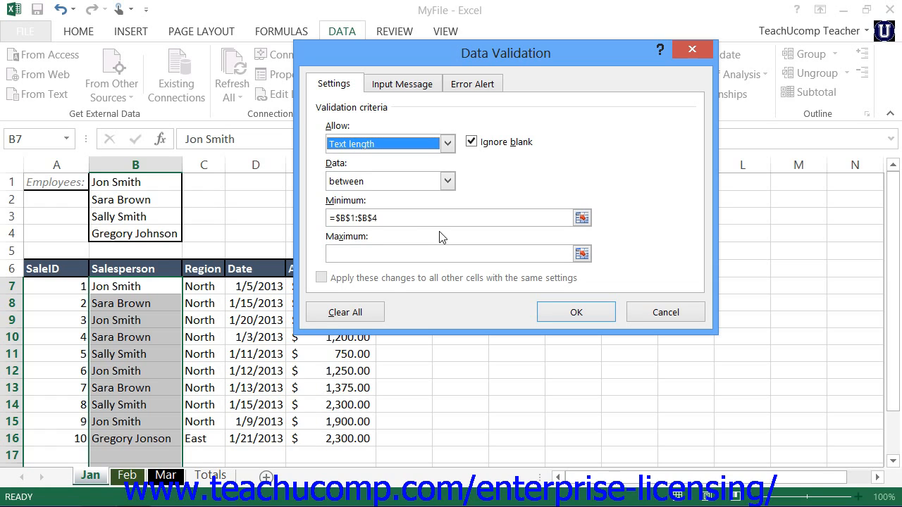
click(447, 144)
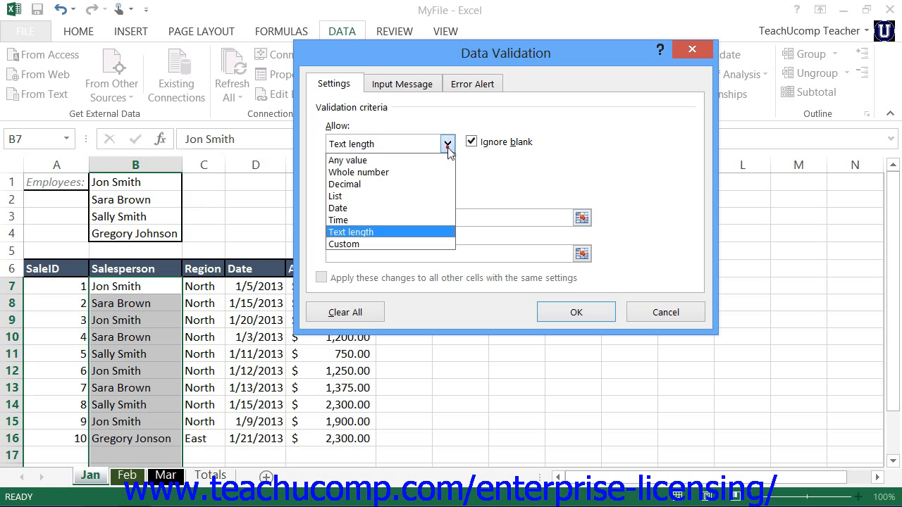
click(419, 244)
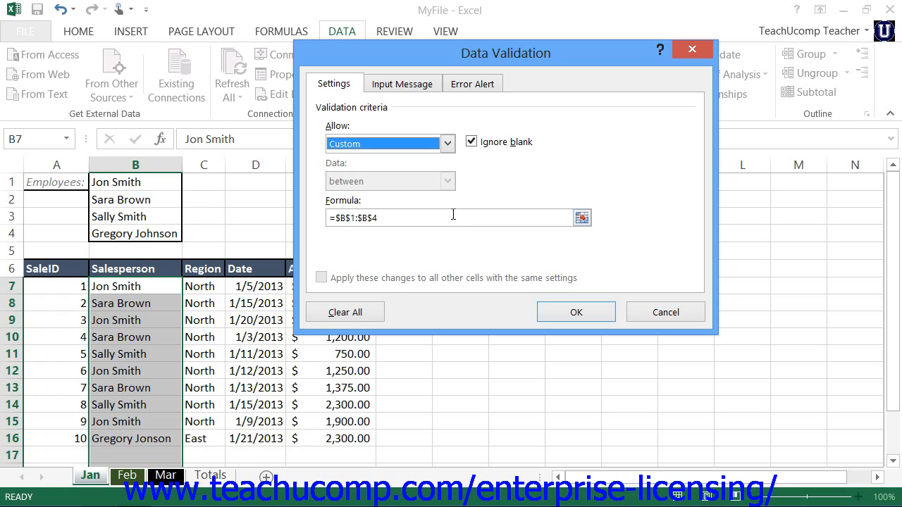
click(447, 143)
click(411, 195)
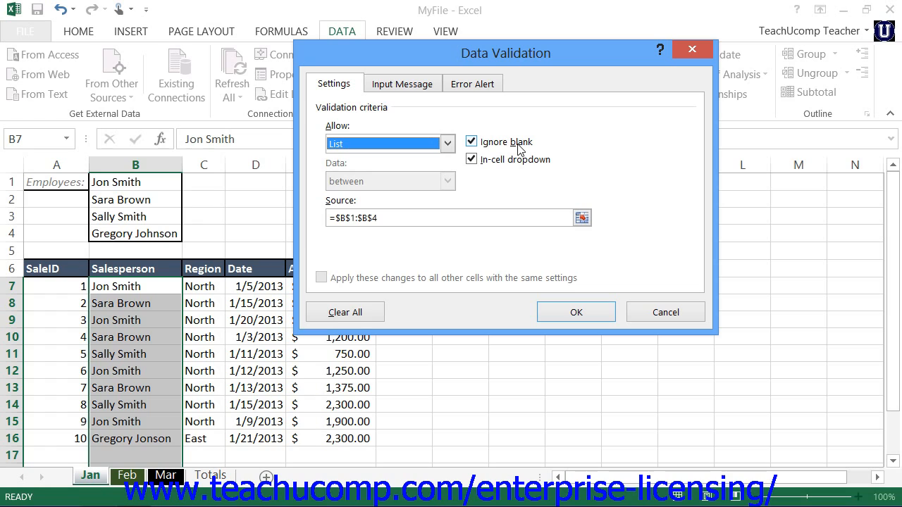
Look over the input message settings of the validation rule and open its error alert settings.
click(425, 94)
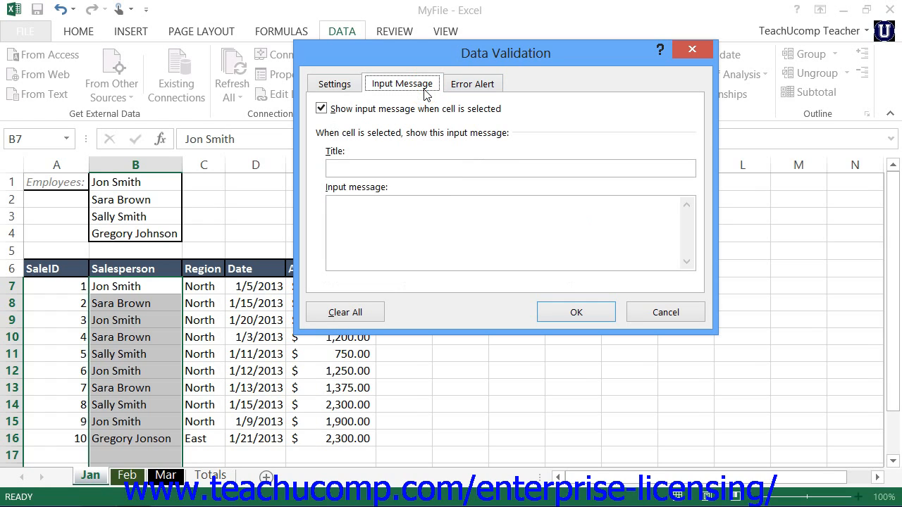
click(383, 166)
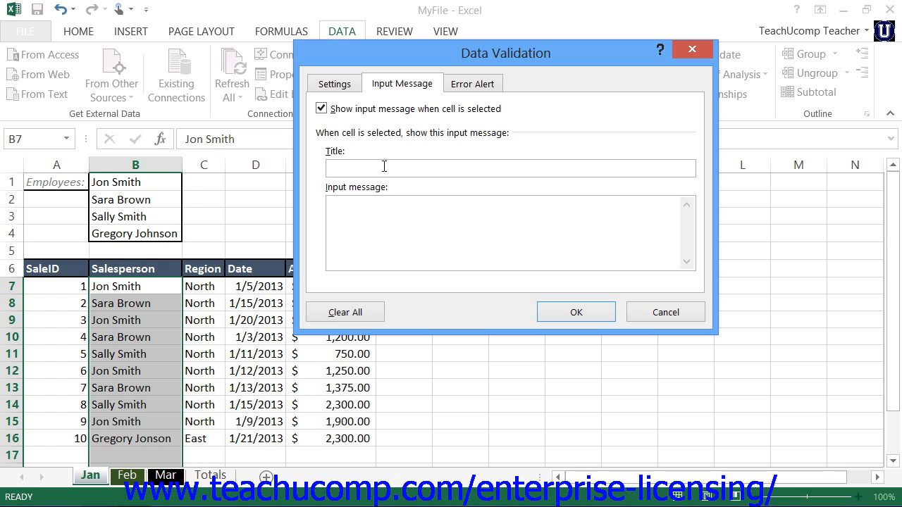
click(367, 211)
click(477, 83)
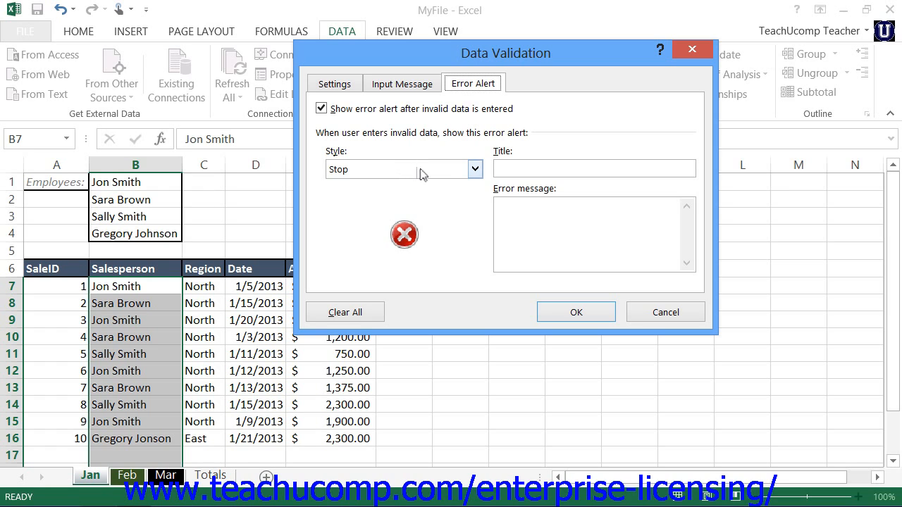
Preview the Warning and Information error alert styles and restore the Stop style.
click(473, 170)
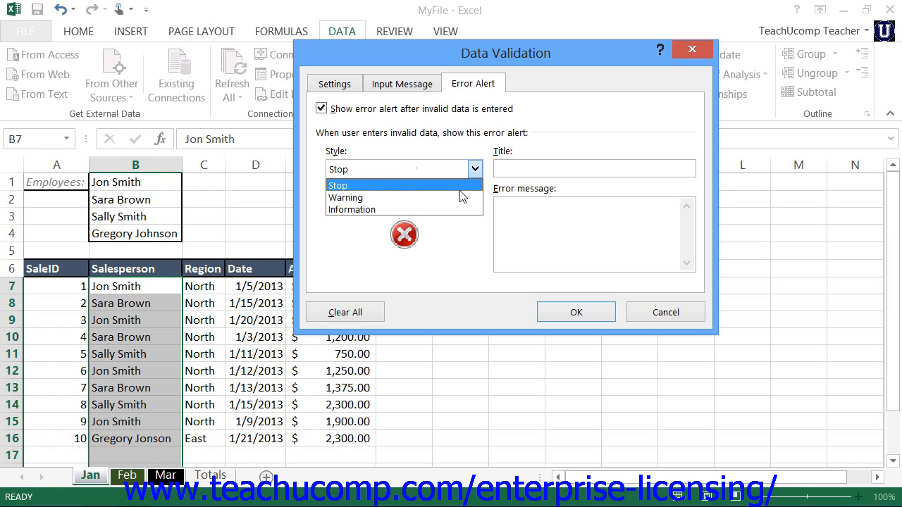
click(462, 197)
click(474, 170)
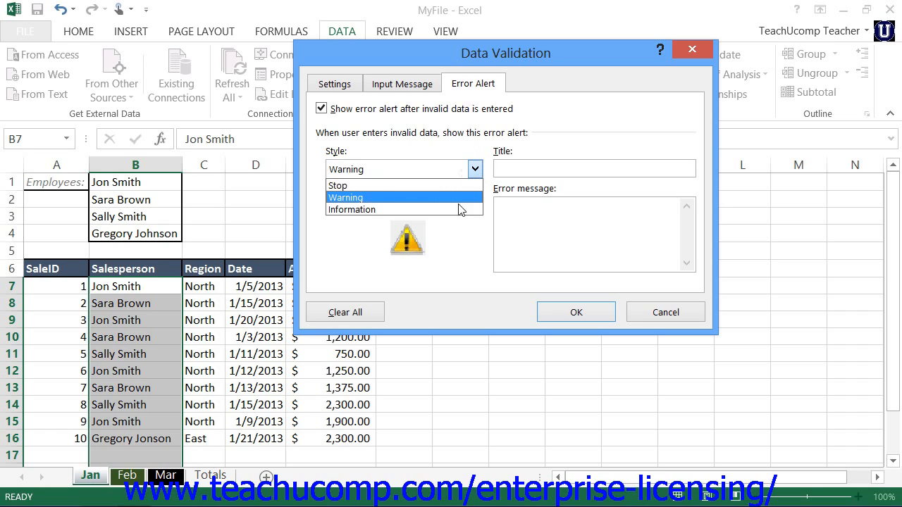
click(462, 209)
click(474, 170)
click(462, 185)
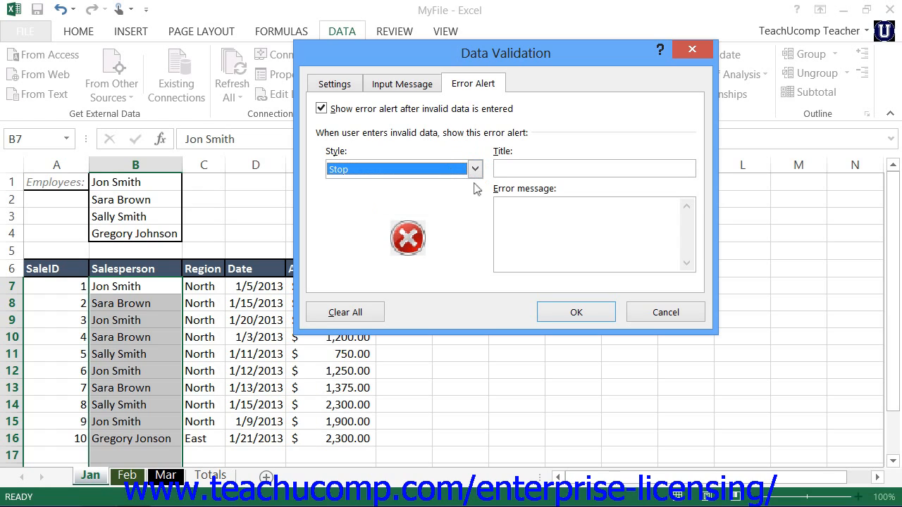
Give the error alert the title "STOP!" and the message "Invalid data!", and apply the validation rule.
click(546, 167)
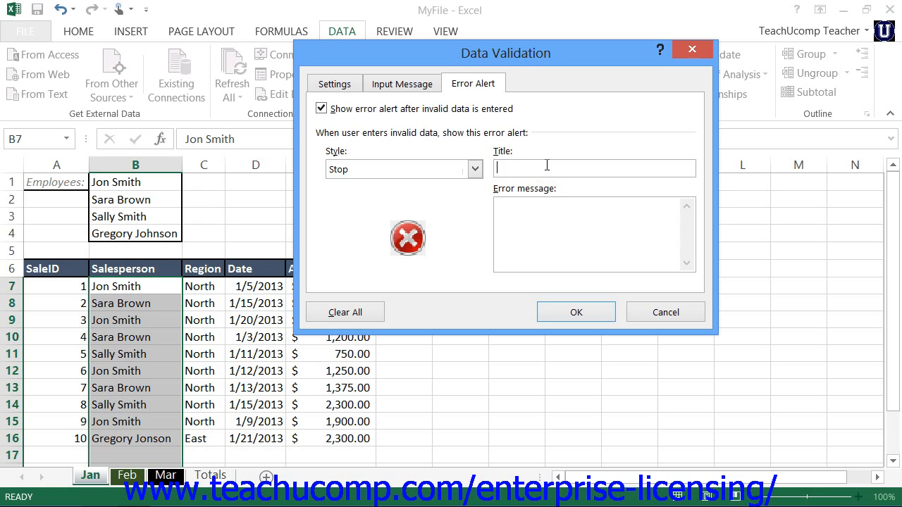
text(STOO)
key(BackSpace)
text(P!)
click(539, 213)
text(Invalid data!)
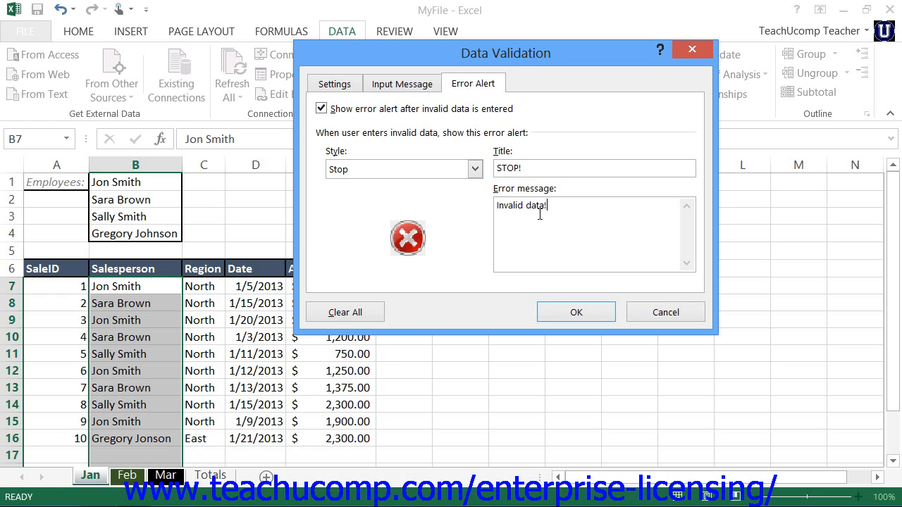
click(575, 314)
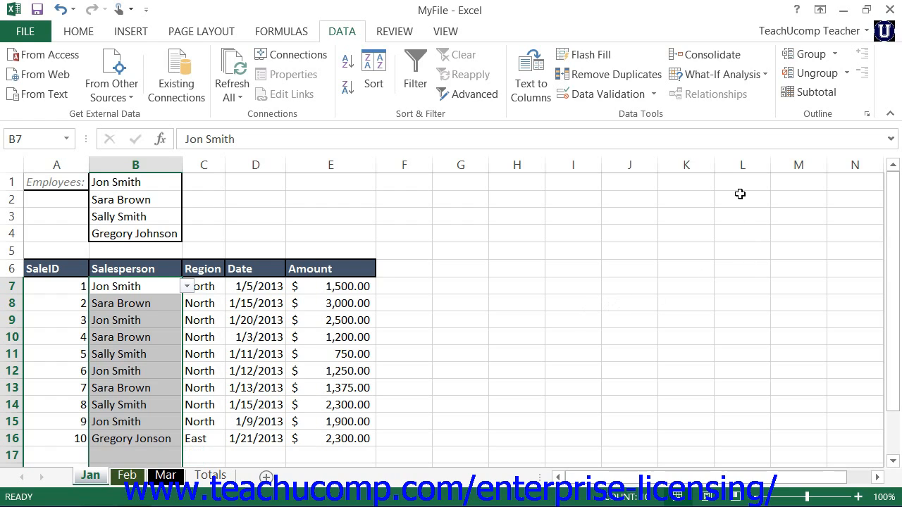
Circle the invalid data and correct the misspelled surname in cell B16 to match the employee list.
click(655, 94)
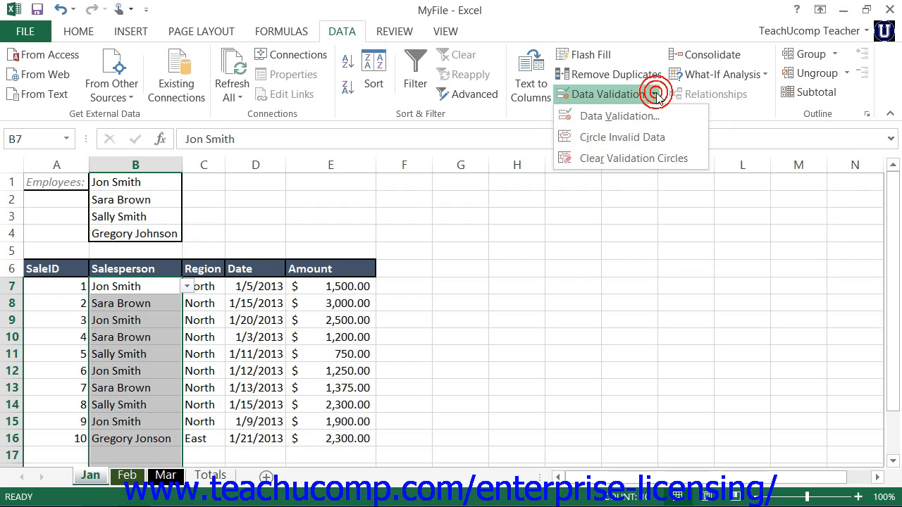
click(640, 144)
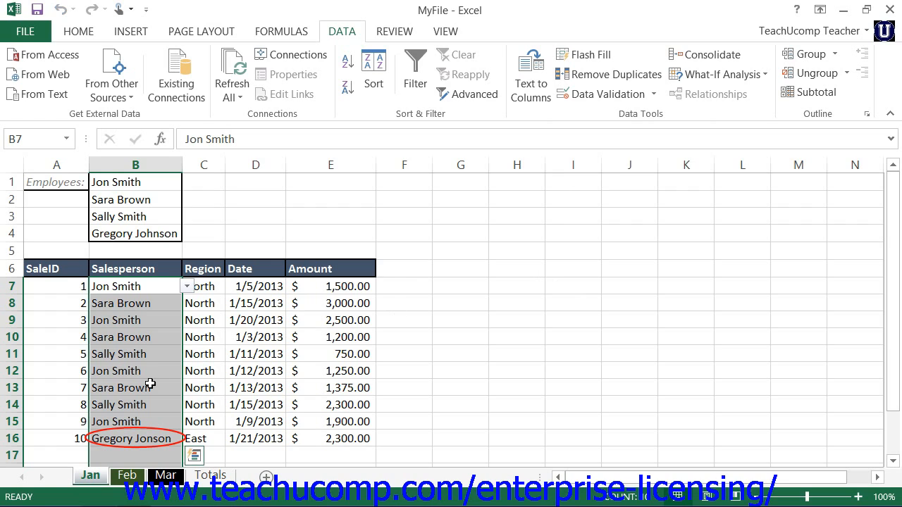
click(158, 436)
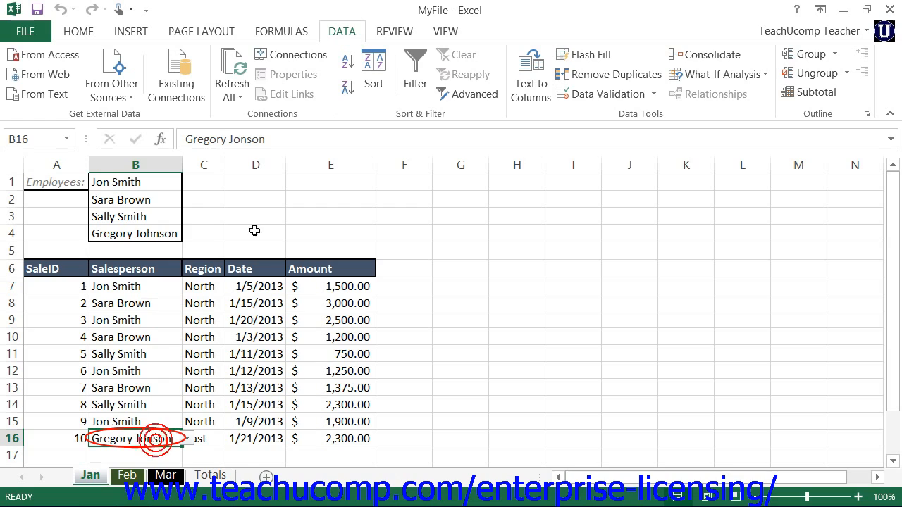
click(244, 139)
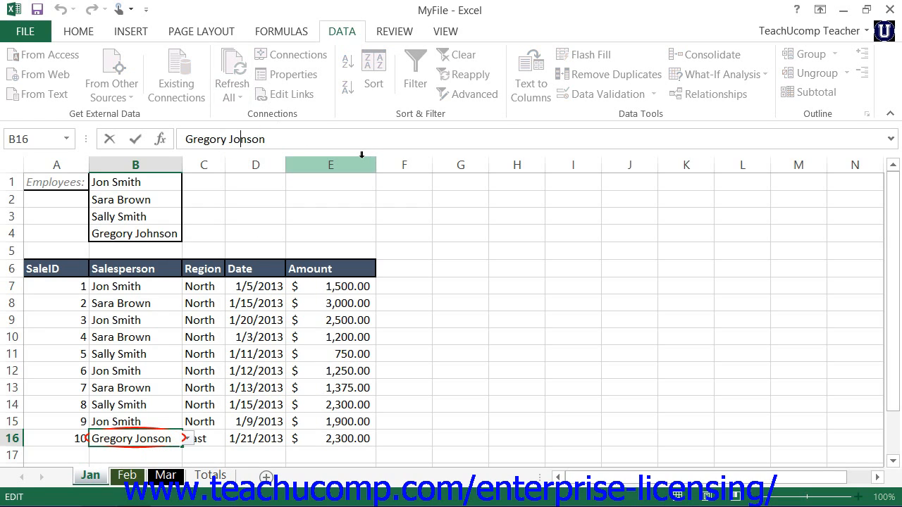
text(h)
click(136, 138)
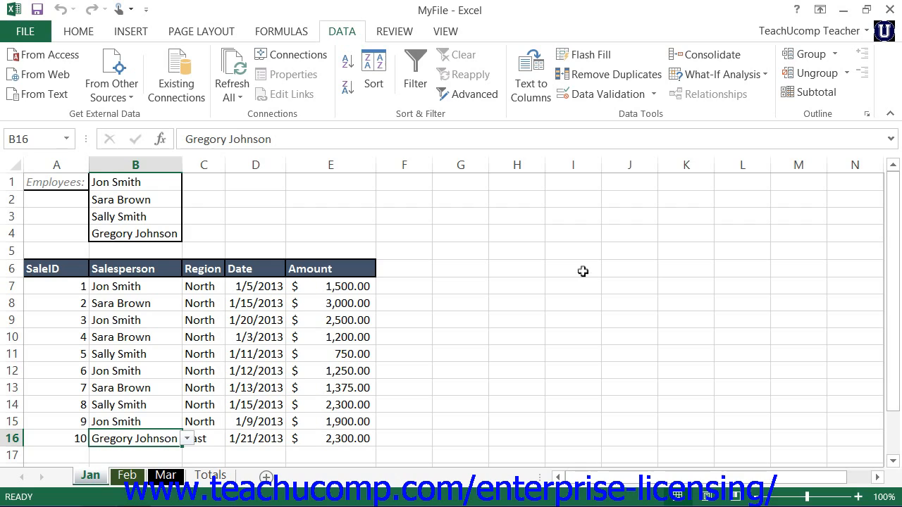
Clear the validation circles from the sheet.
click(657, 95)
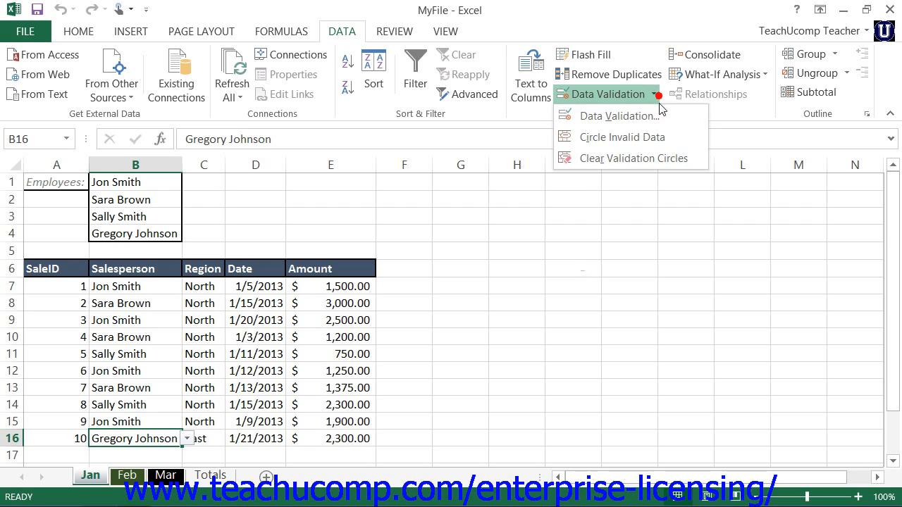
click(643, 159)
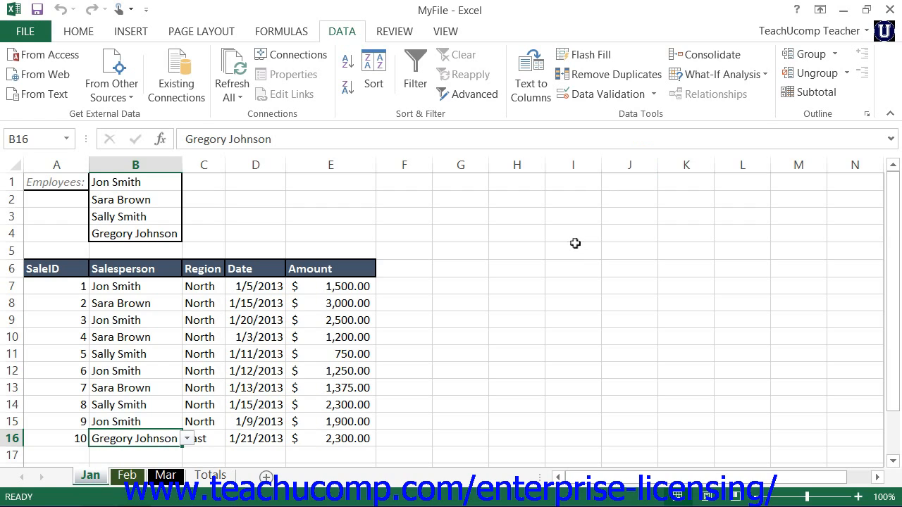
Extend B16's validation changes to all other cells with the same settings, and cancel the dialog with those cells selected.
click(614, 99)
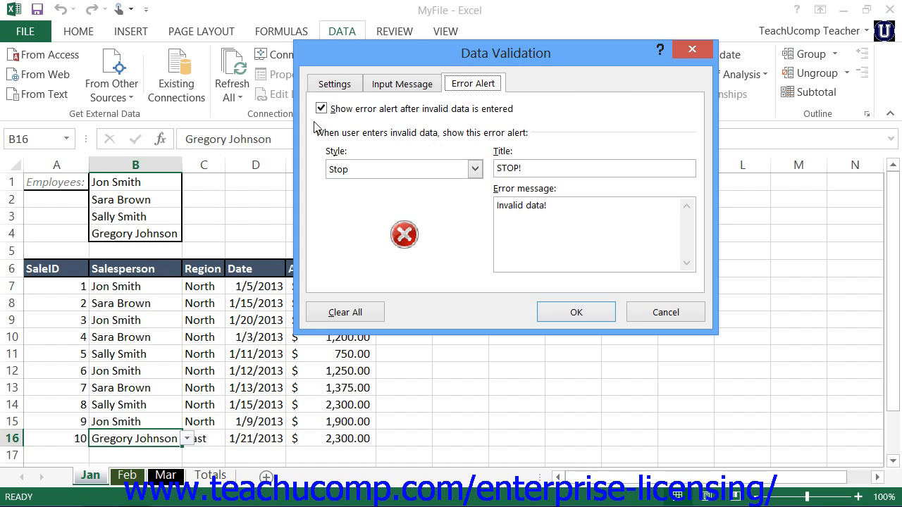
click(333, 84)
click(381, 279)
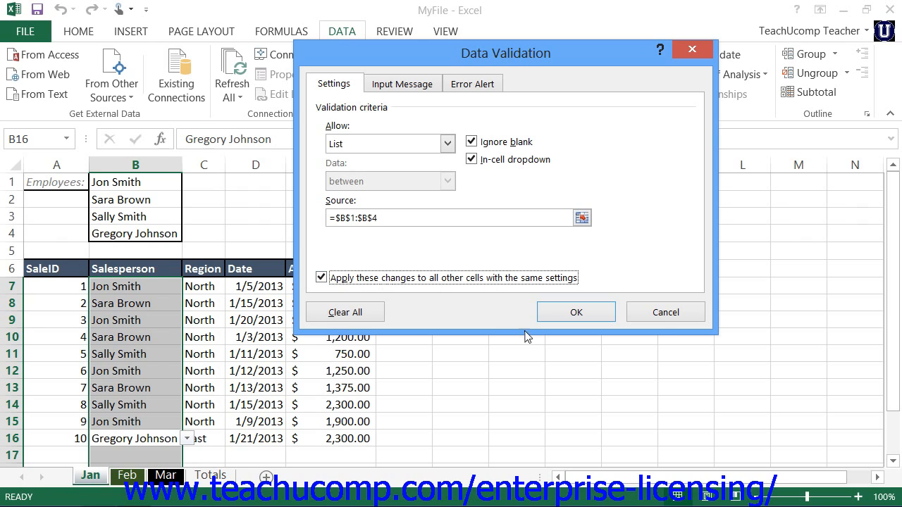
click(664, 313)
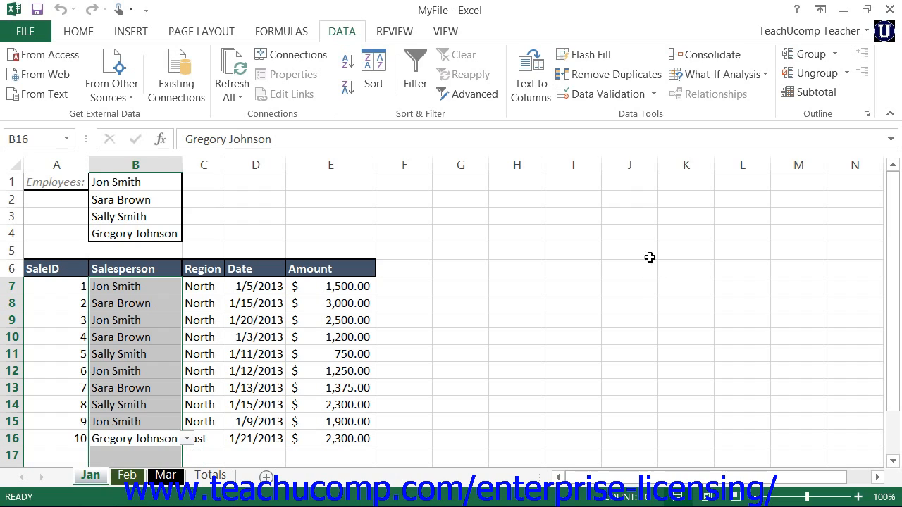
Clear all validation settings from the selected Salesperson cells and apply the removal.
click(615, 101)
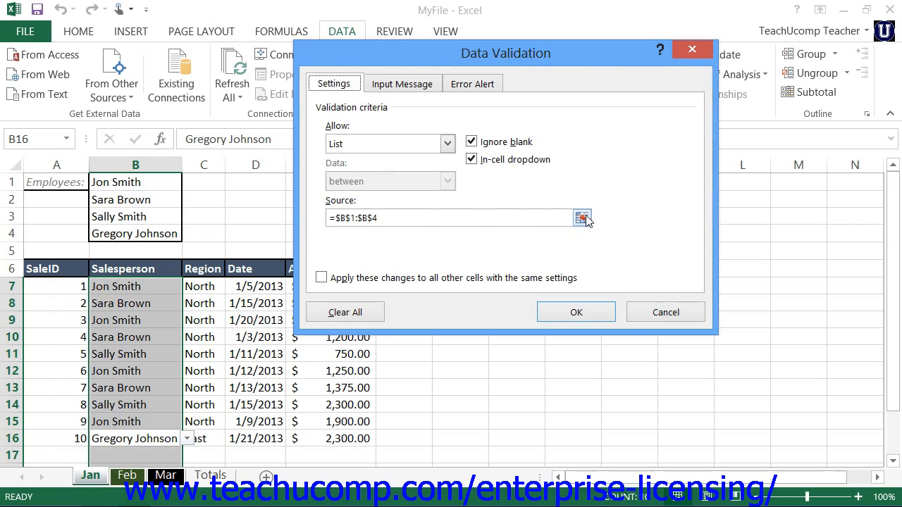
click(356, 314)
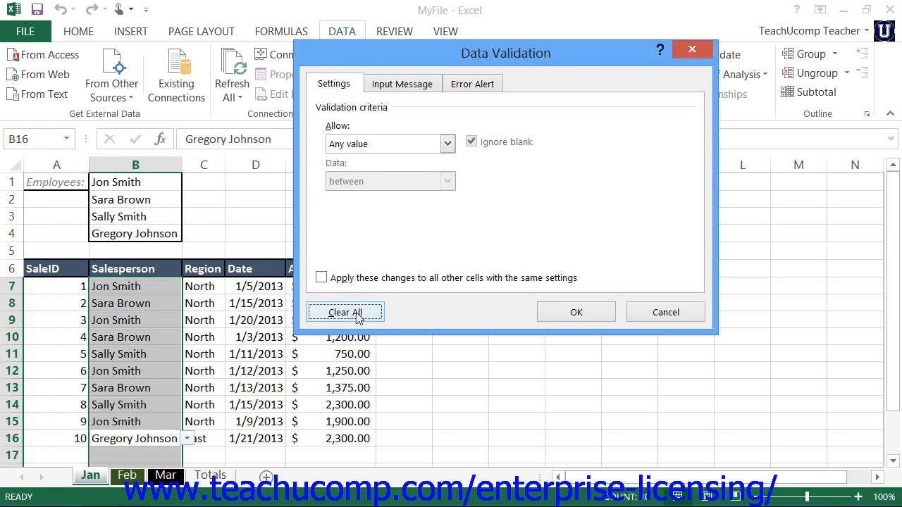
click(576, 314)
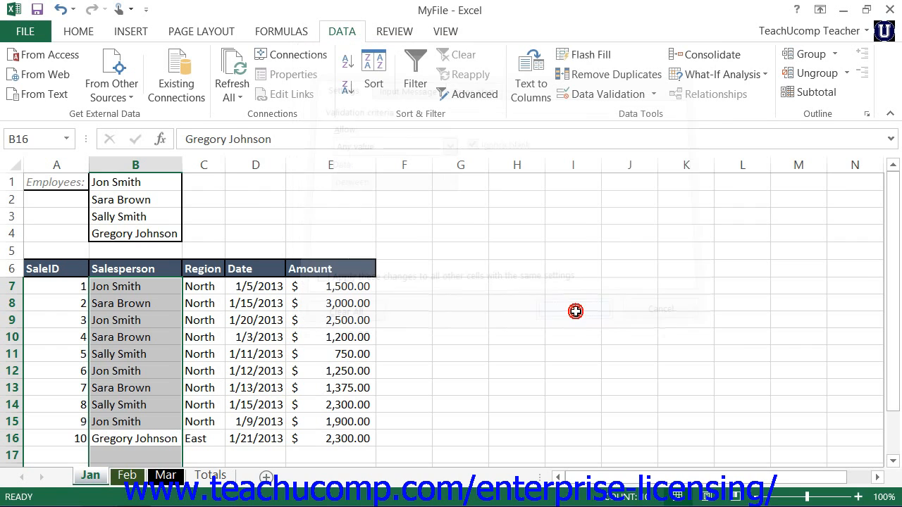